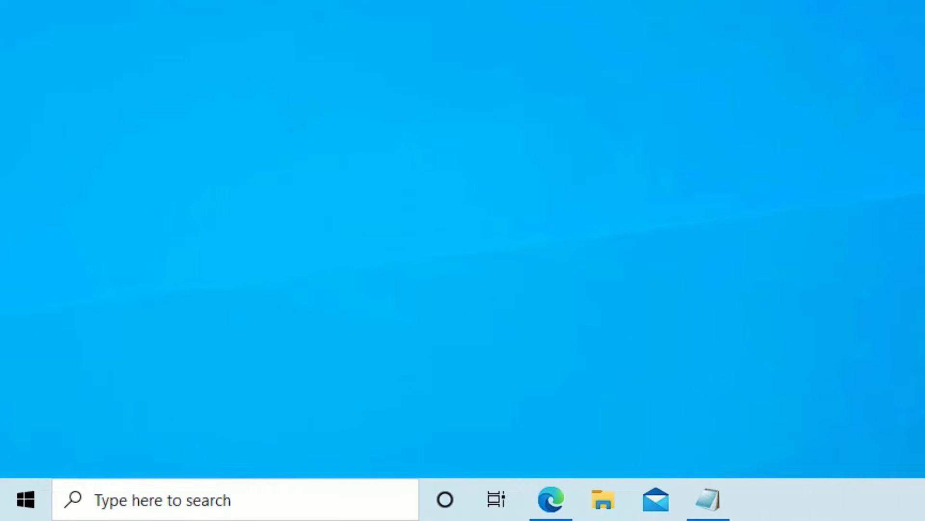
# Step: Restart the WSearch service from the Services tab of Task Manager
pyautogui.rightClick(831, 499)
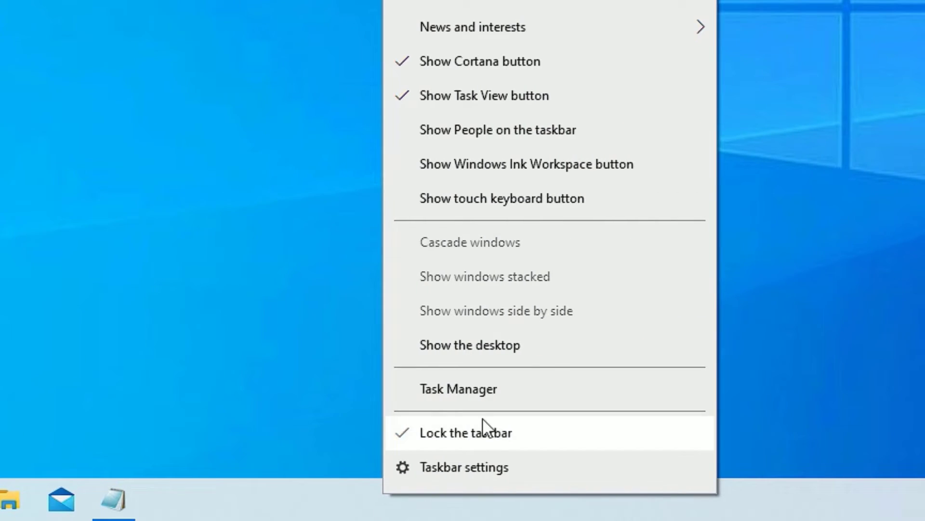
pyautogui.click(519, 391)
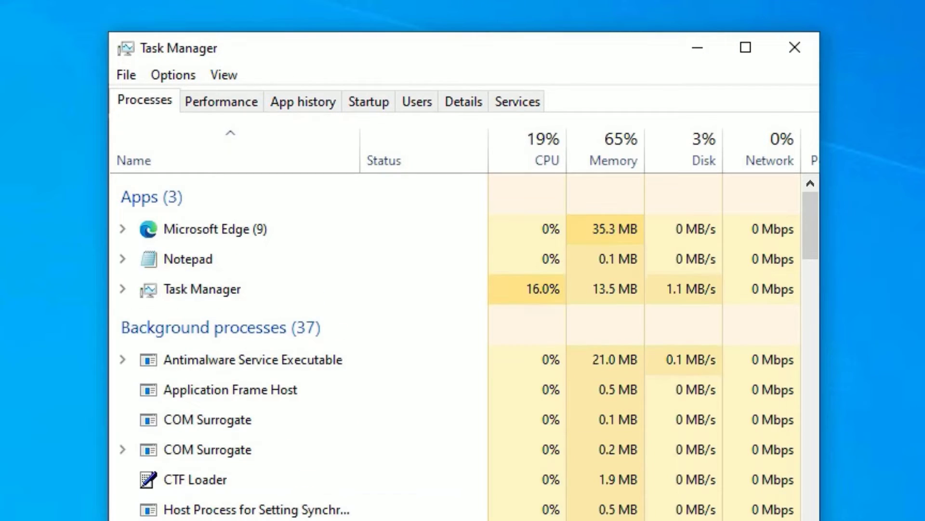
pyautogui.click(512, 103)
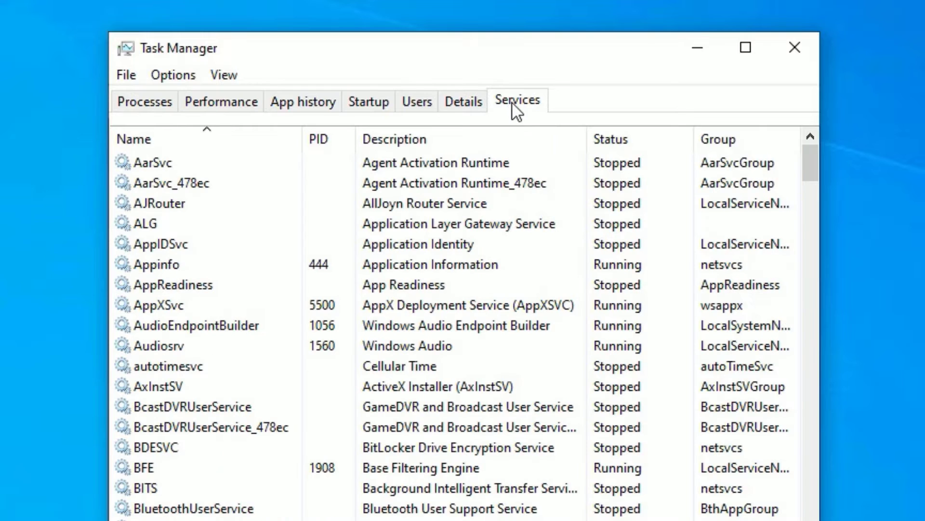
pyautogui.click(464, 448)
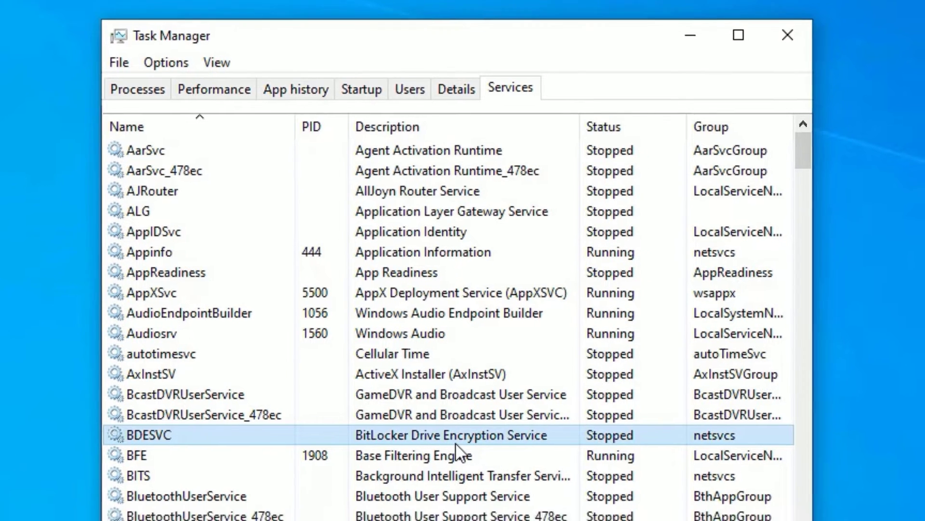
pyautogui.scroll(-20, 466, 462)
pyautogui.scroll(-3, 403, 352)
pyautogui.click(380, 355)
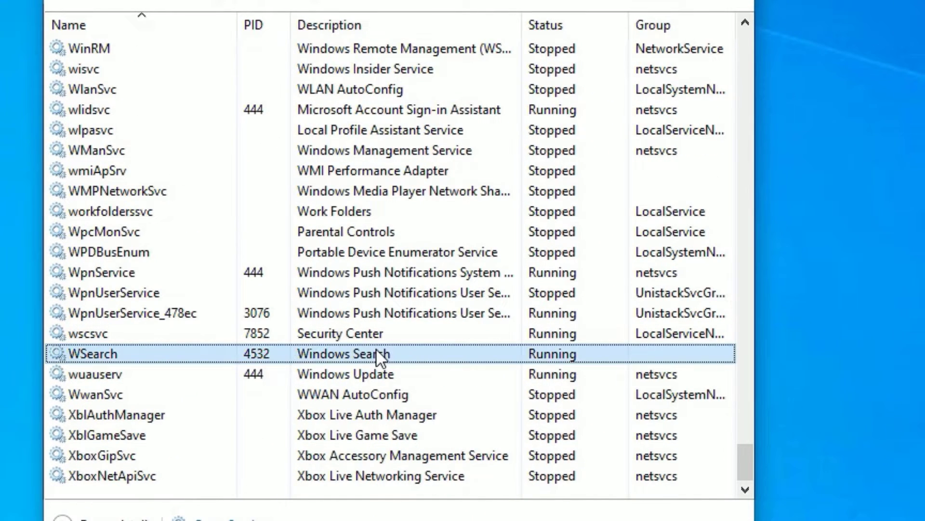
pyautogui.rightClick(389, 358)
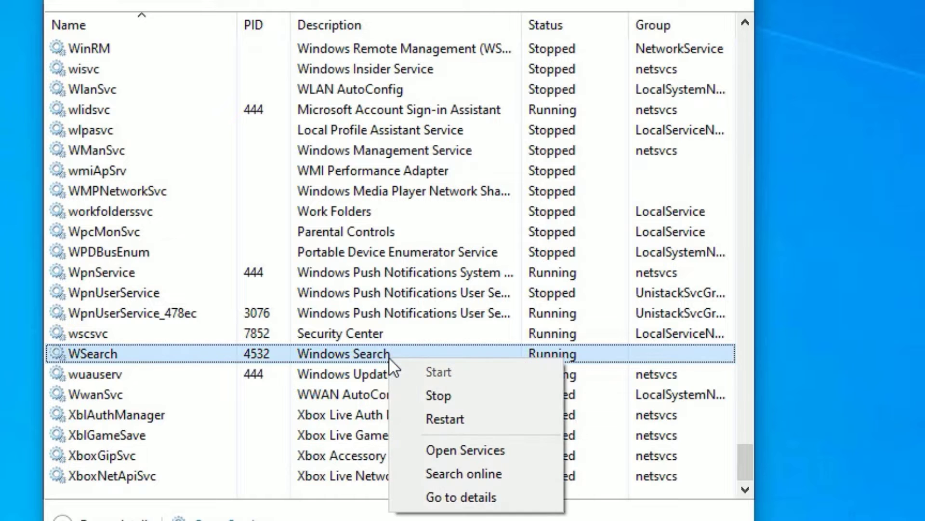
pyautogui.click(444, 419)
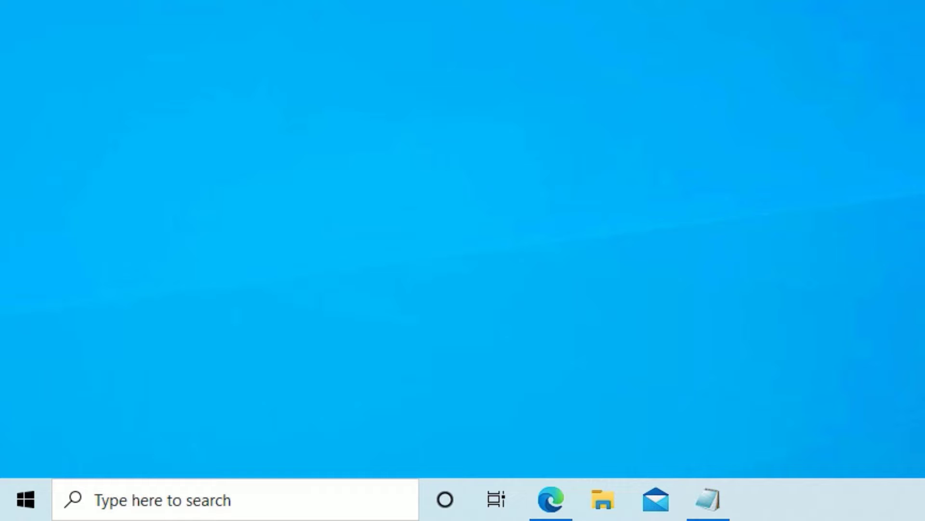
# Step: Open the Run dialog from the Start button's power-user menu
pyautogui.rightClick(5, 511)
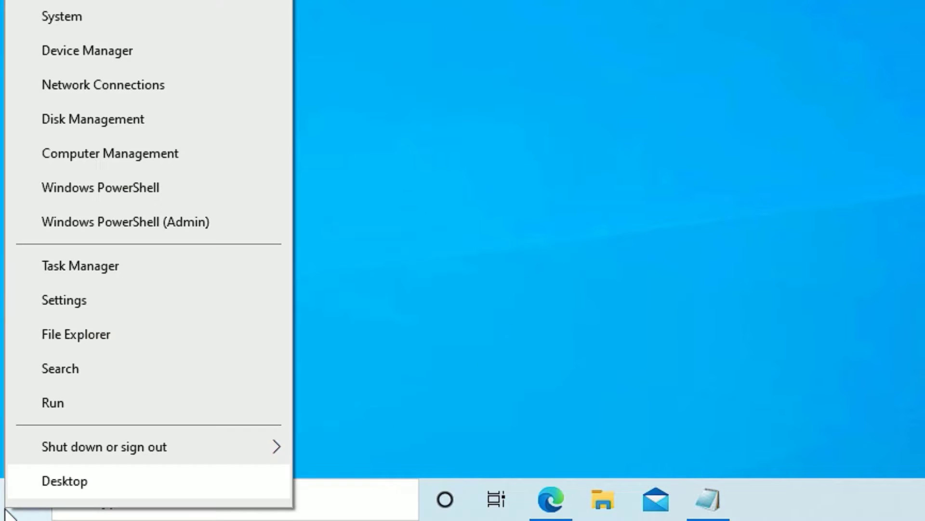
pyautogui.click(64, 415)
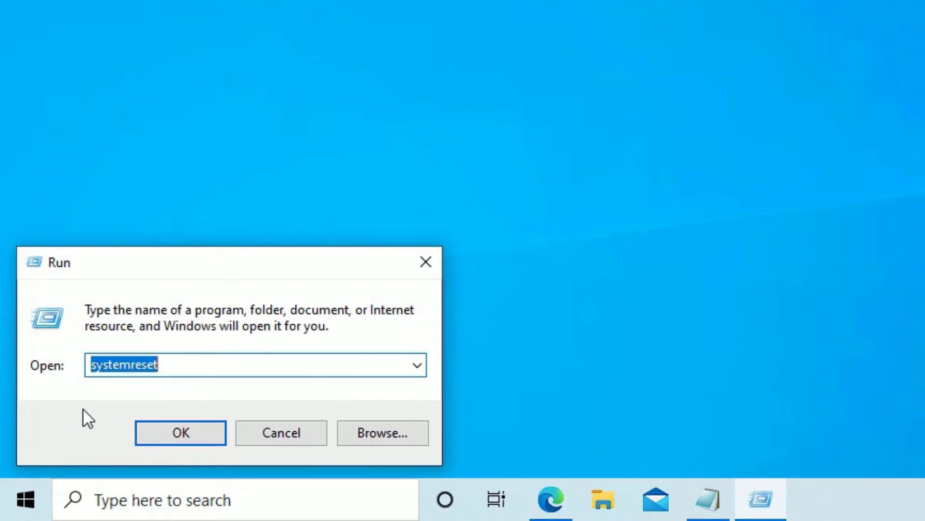
pyautogui.write('serv')
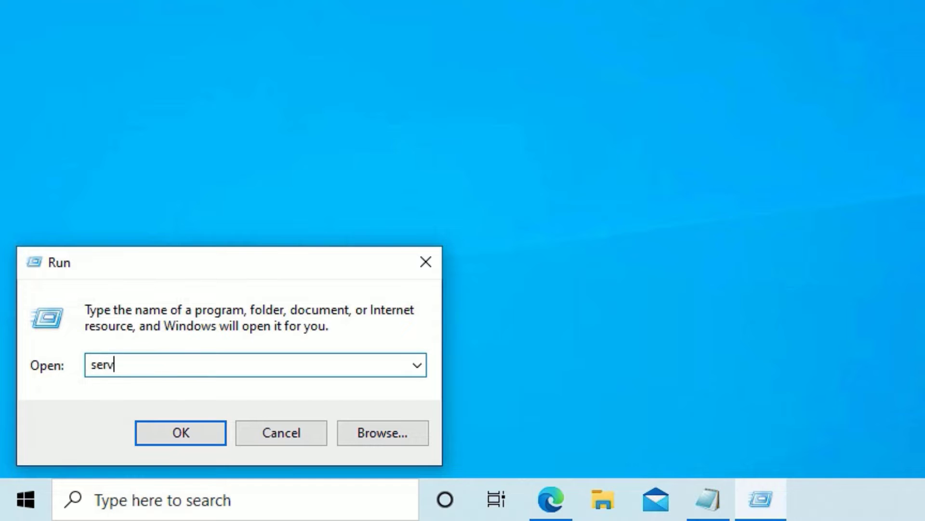
pyautogui.write('ices.ms')
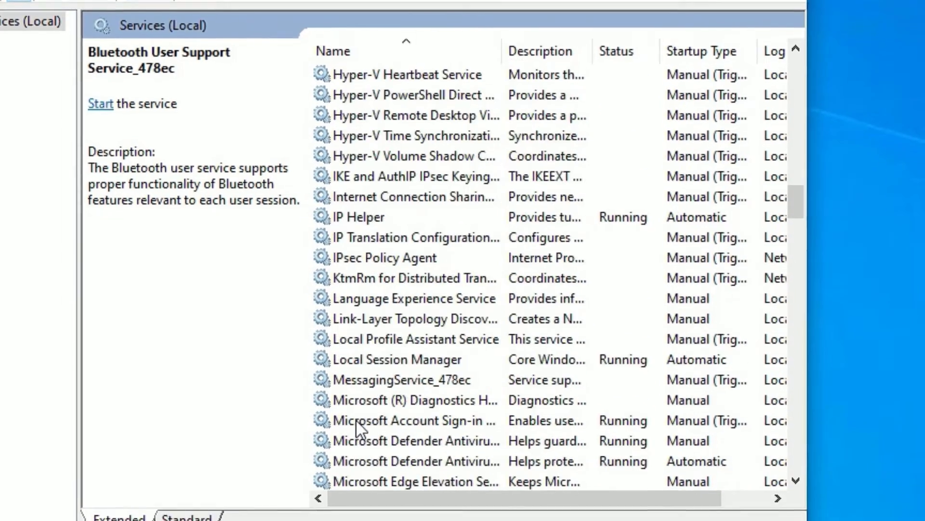
pyautogui.scroll(-8, 356, 418)
pyautogui.scroll(-8, 350, 326)
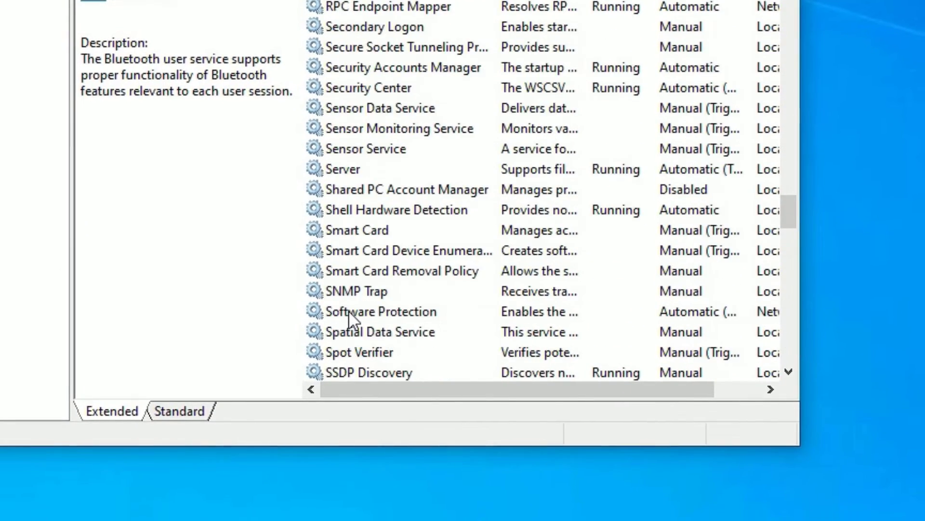
pyautogui.scroll(-8, 349, 310)
# Step: Stop Windows Search, set its startup type to Automatic, start it again and apply
pyautogui.click(373, 291)
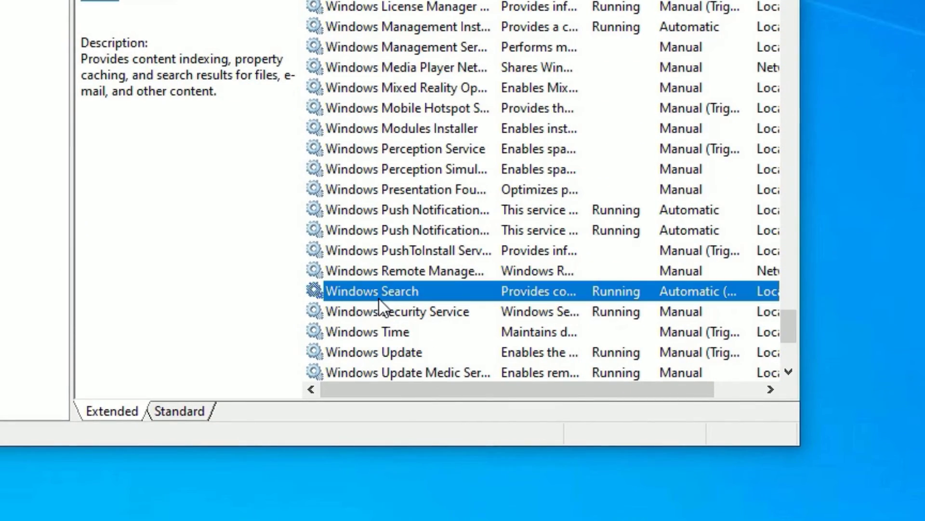
pyautogui.rightClick(378, 300)
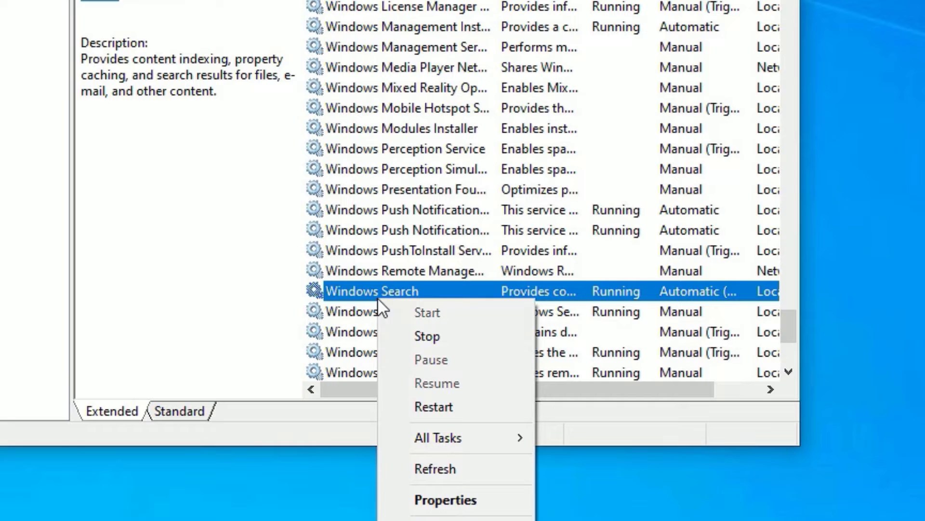
pyautogui.click(447, 499)
pyautogui.click(317, 221)
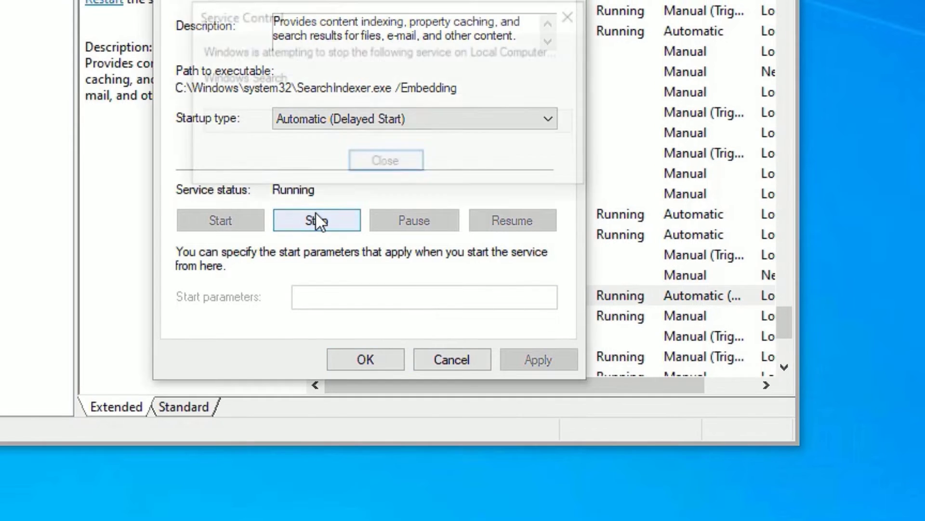
pyautogui.click(337, 118)
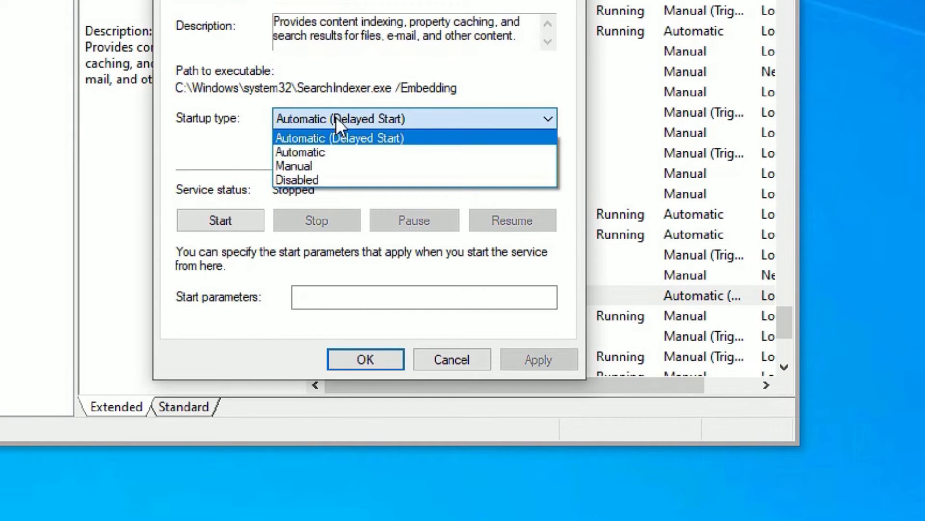
pyautogui.click(329, 152)
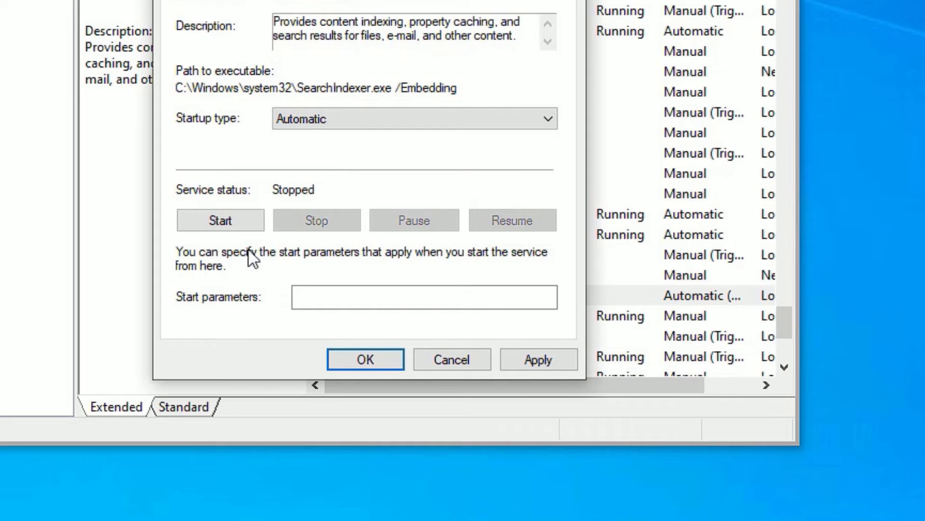
pyautogui.click(220, 221)
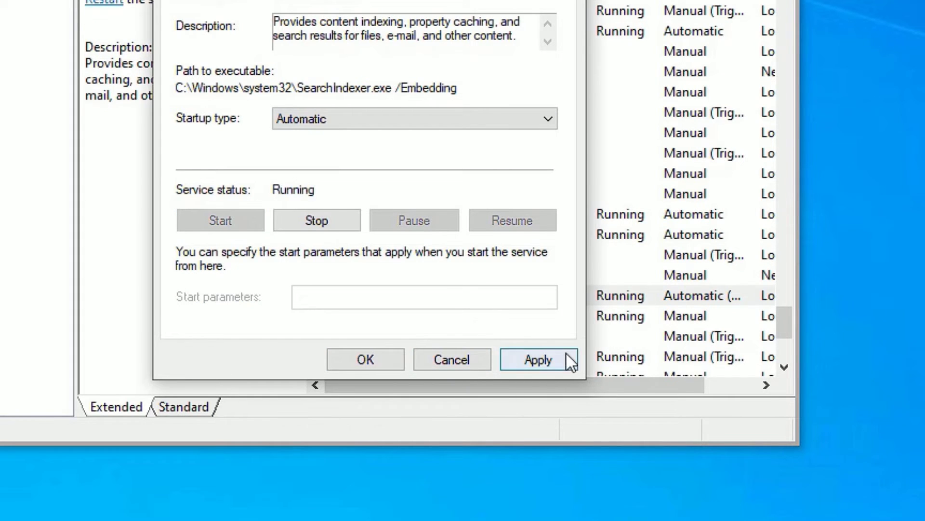
pyautogui.click(538, 359)
pyautogui.click(365, 359)
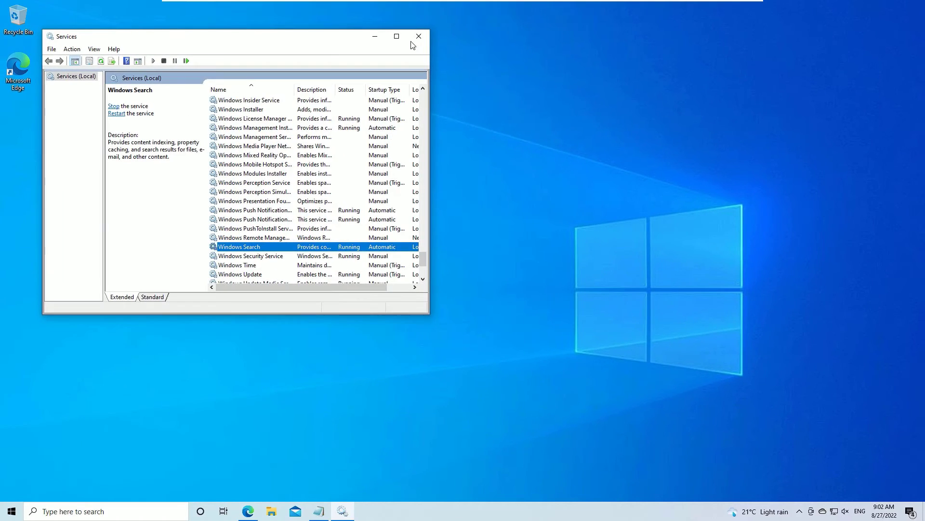
# Step: Close the Services window and dismiss the Start menu back to the desktop
pyautogui.click(418, 36)
pyautogui.press('super')
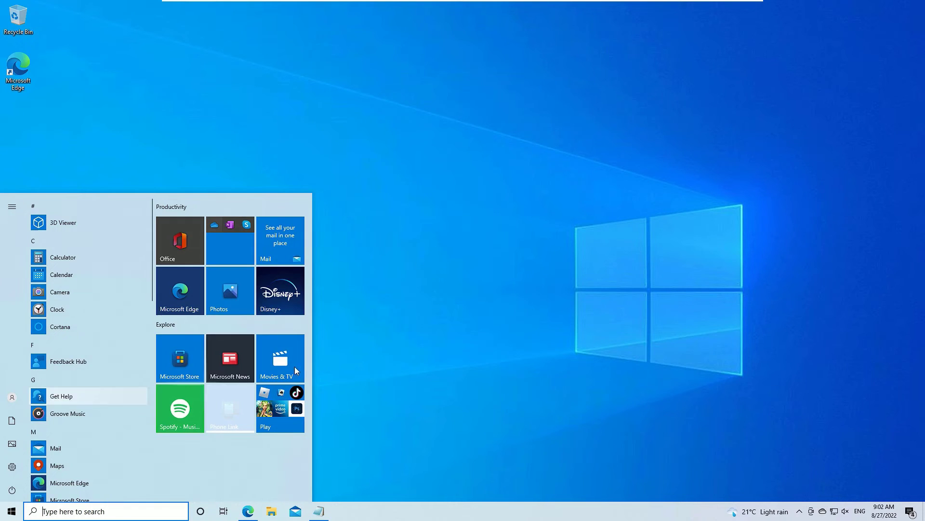
pyautogui.click(478, 330)
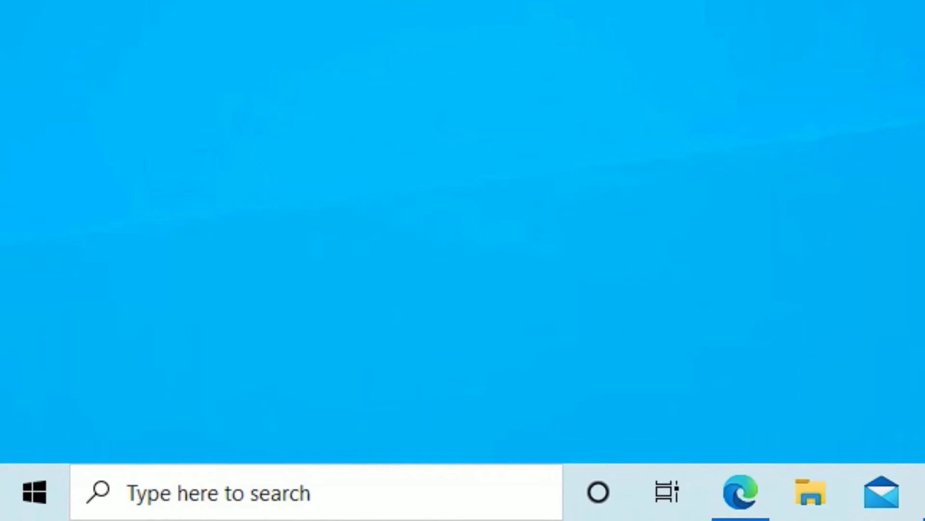
# Step: Launch Windows PowerShell (Admin) from the power-user menu and approve the UAC prompt
pyautogui.rightClick(8, 503)
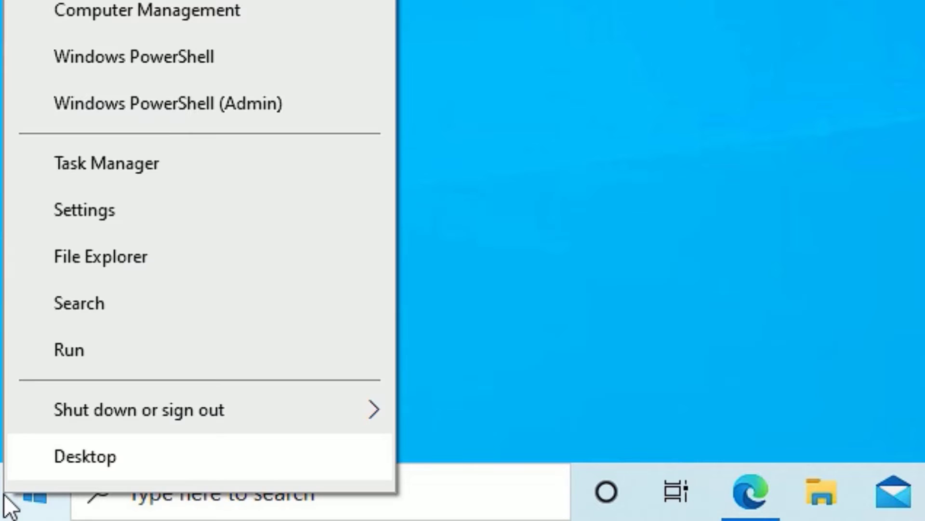
pyautogui.click(192, 94)
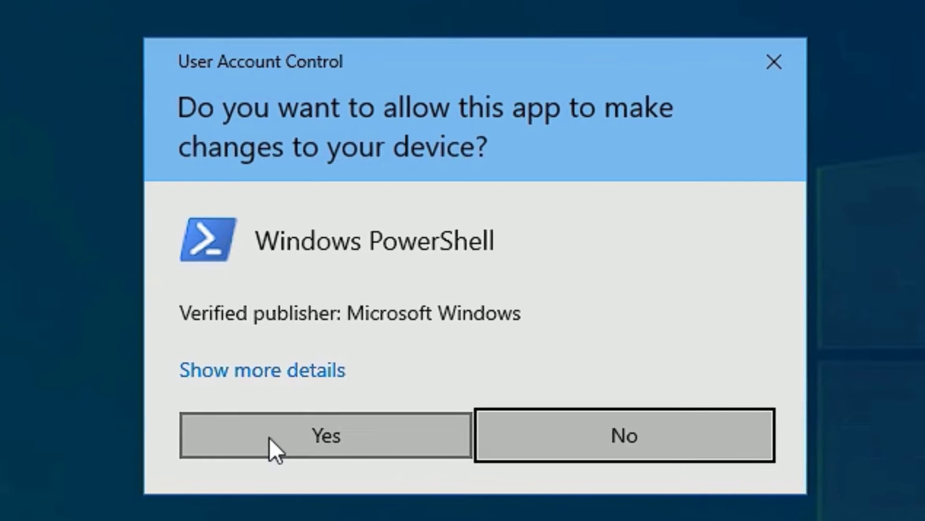
pyautogui.click(262, 437)
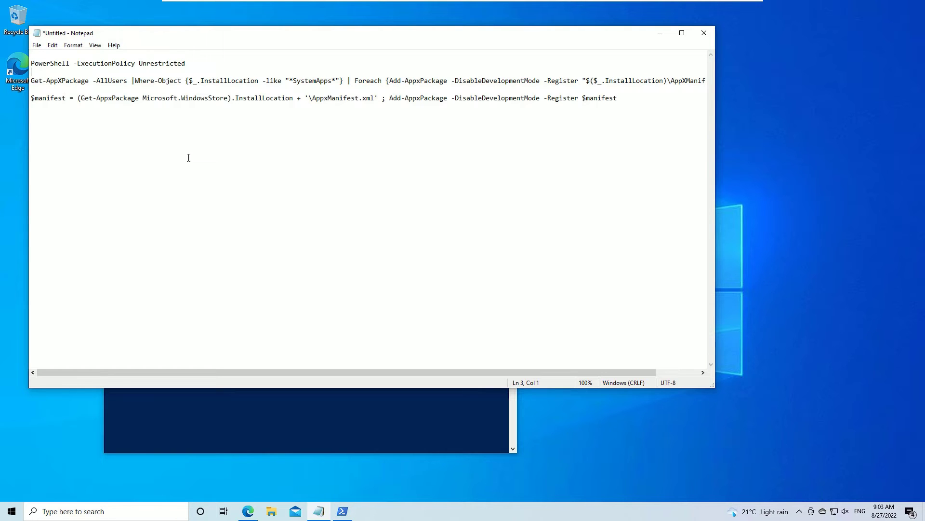
# Step: Copy the unrestricted execution-policy command from Notepad and run it in PowerShell
pyautogui.moveTo(189, 64); pyautogui.dragTo(32, 64)
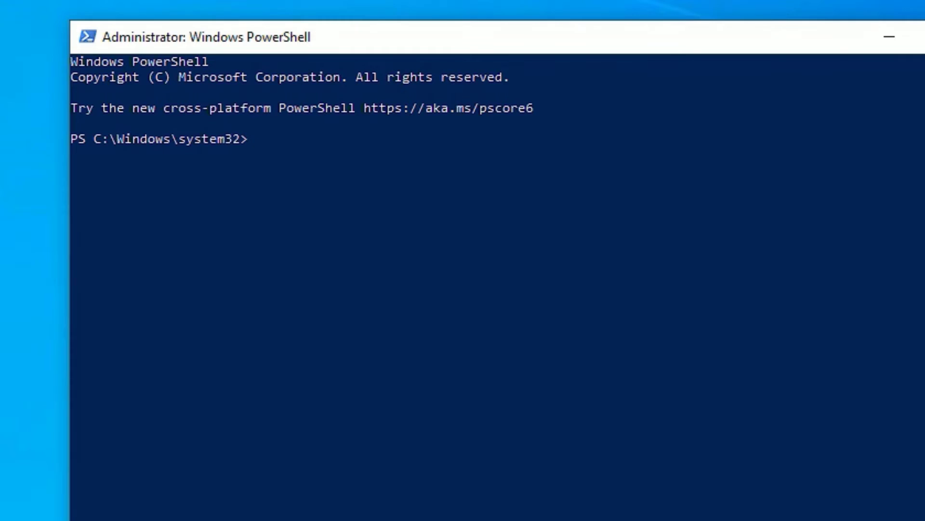
pyautogui.rightClick(683, 42)
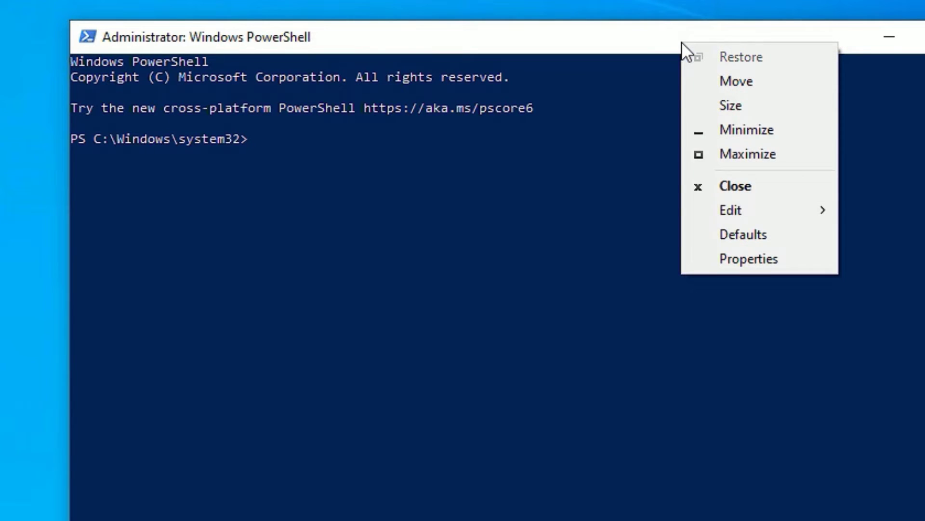
pyautogui.moveTo(752, 210)
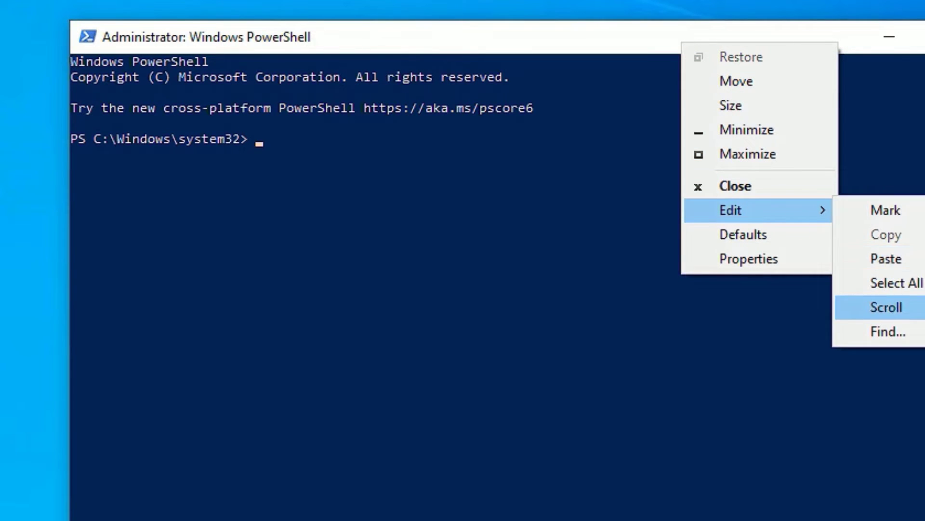
pyautogui.click(886, 259)
pyautogui.press('Return')
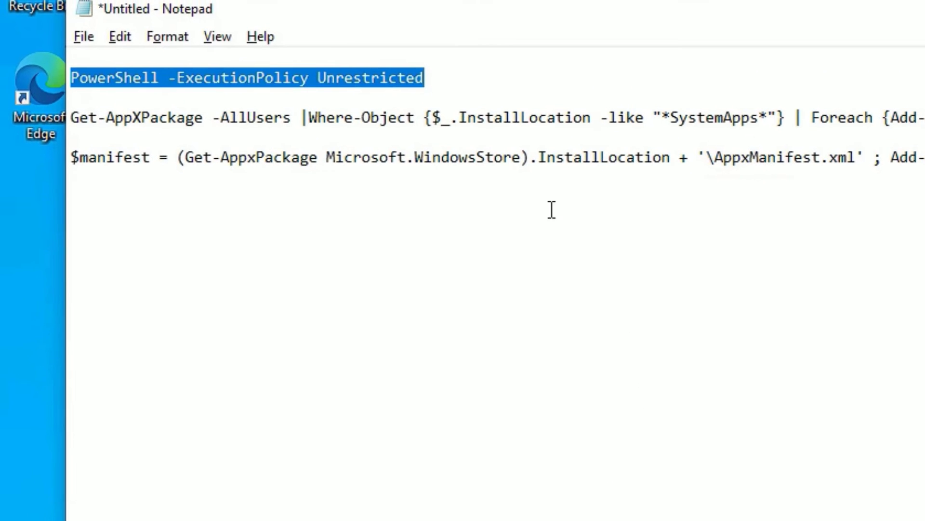
# Step: Run the SystemApps package re-registration command, then select the Microsoft Store command in Notepad
pyautogui.doubleClick(536, 119)
pyautogui.click(537, 120)
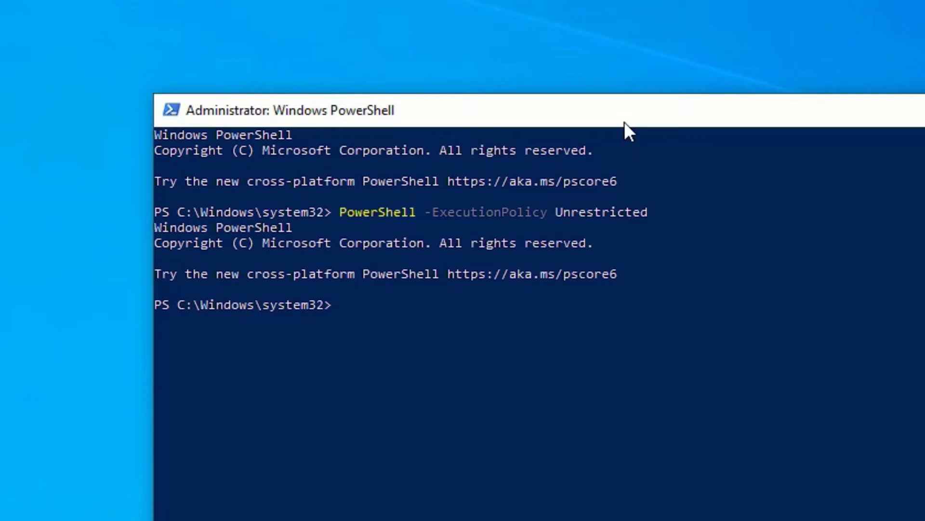
pyautogui.rightClick(516, 31)
pyautogui.moveTo(565, 200)
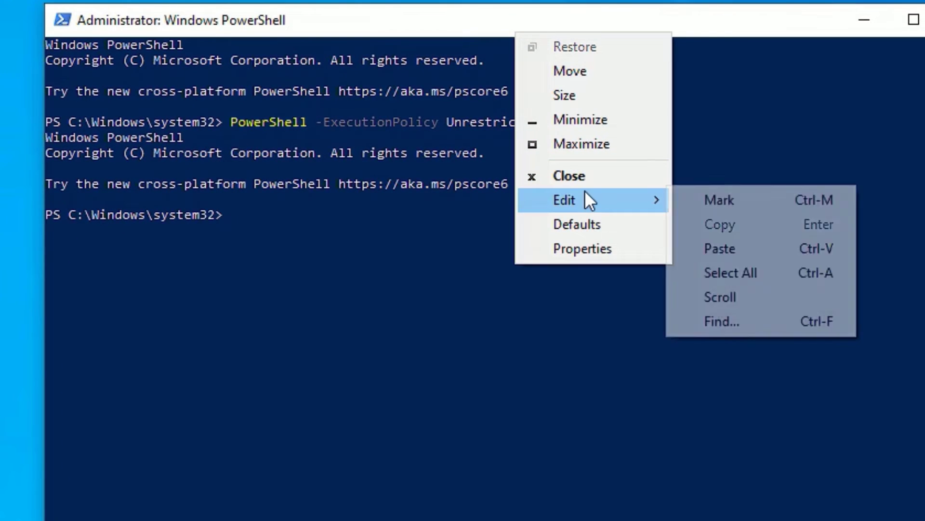
pyautogui.click(768, 252)
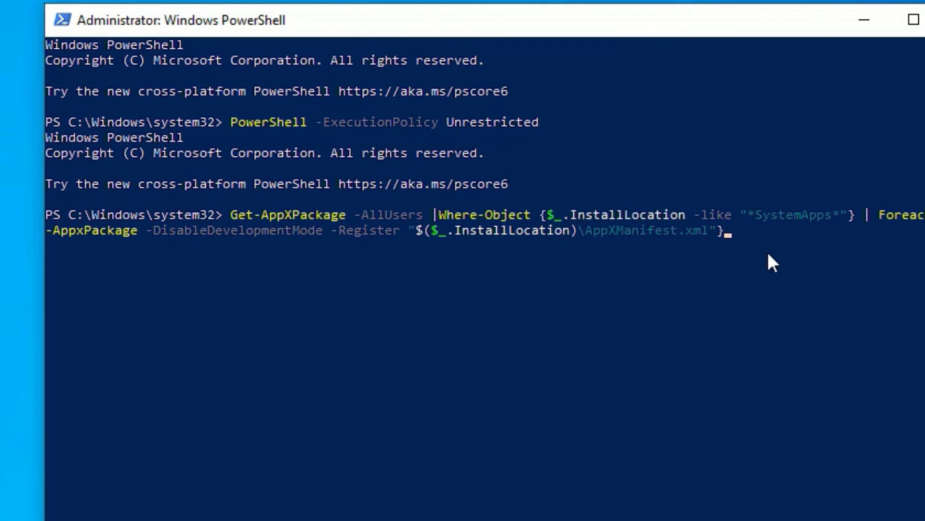
pyautogui.press('Return')
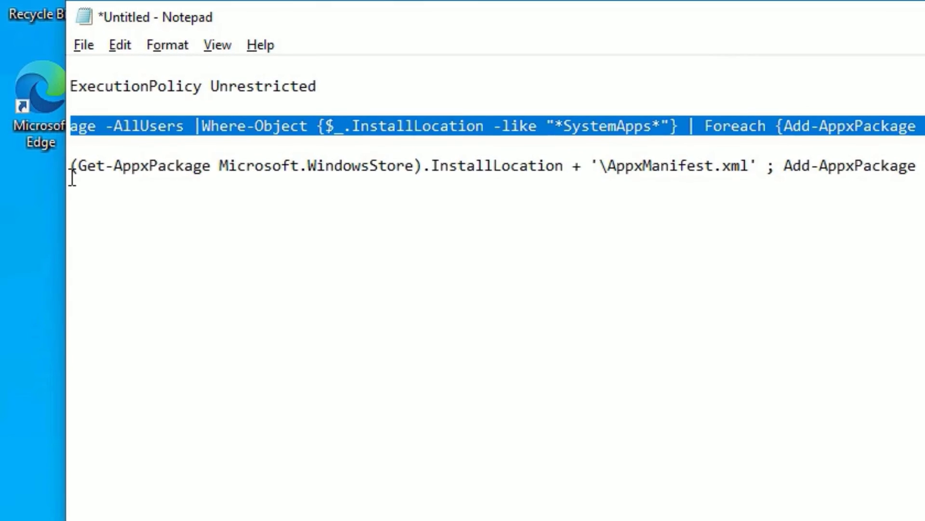
pyautogui.moveTo(78, 166)
pyautogui.mouseDown()
pyautogui.moveTo(163, 184)
pyautogui.moveTo(463, 214)
pyautogui.mouseUp()
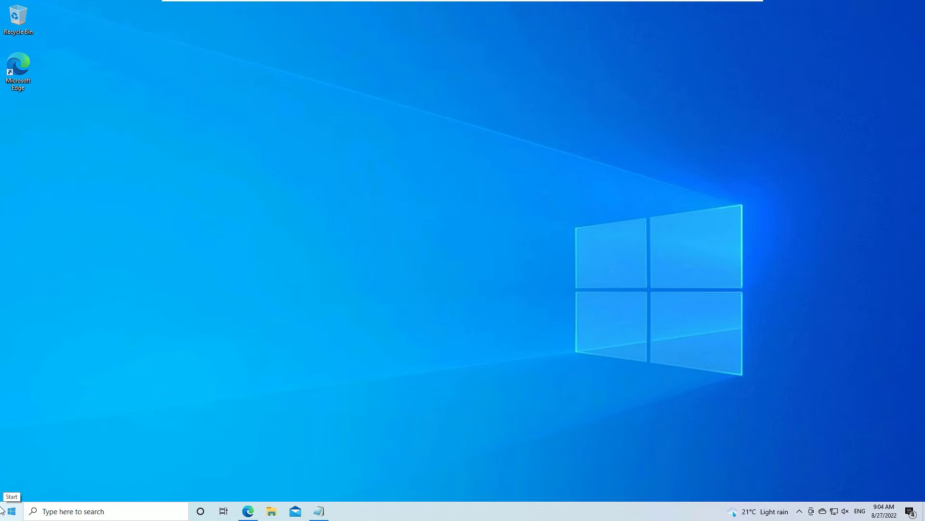
# Step: Launch a new admin PowerShell and run the $manifest Microsoft Store re-registration command
pyautogui.rightClick(3, 513)
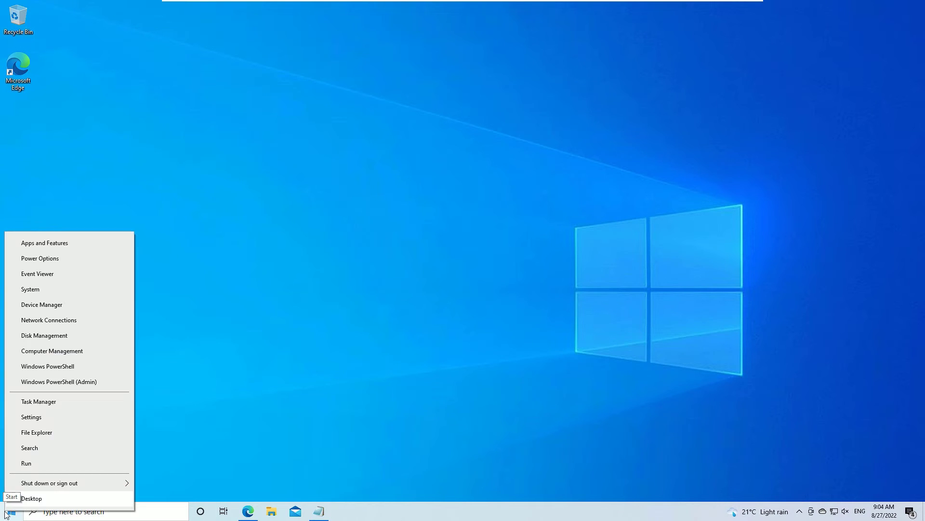
pyautogui.click(58, 382)
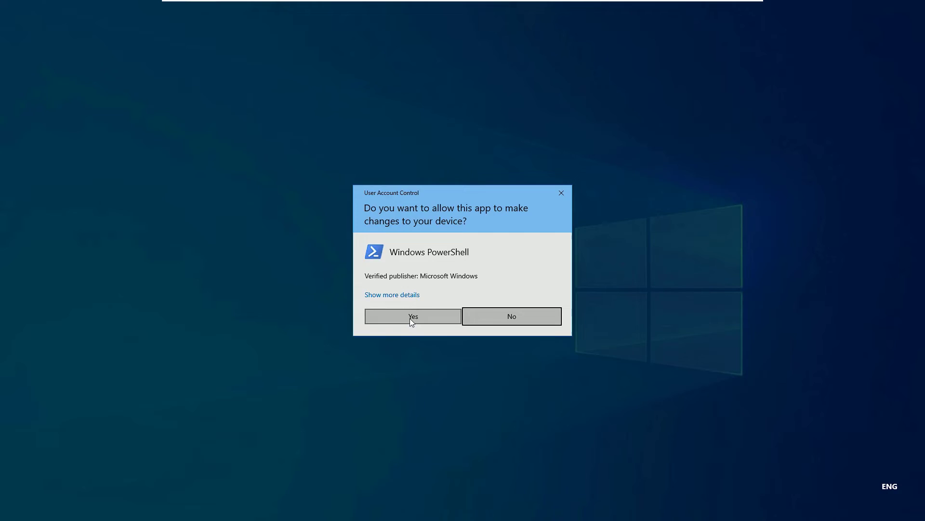
pyautogui.click(411, 316)
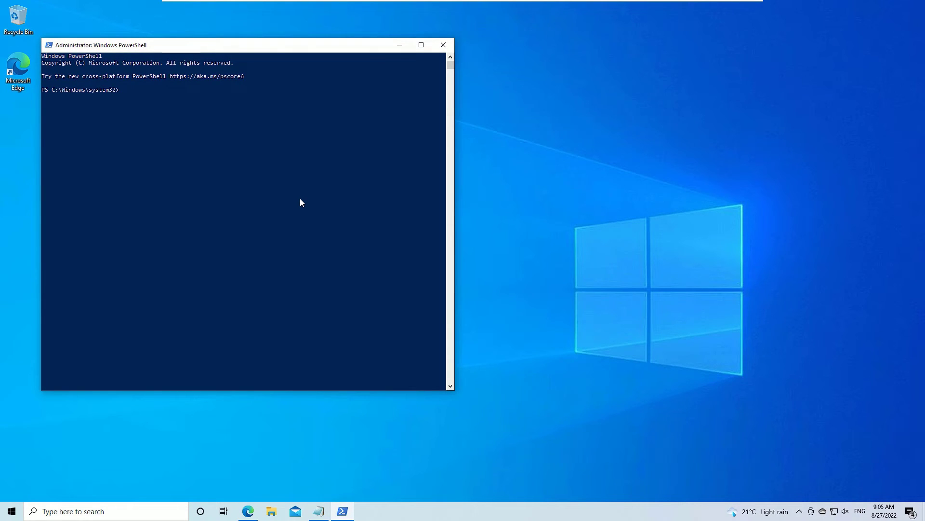
pyautogui.rightClick(223, 45)
pyautogui.moveTo(448, 225)
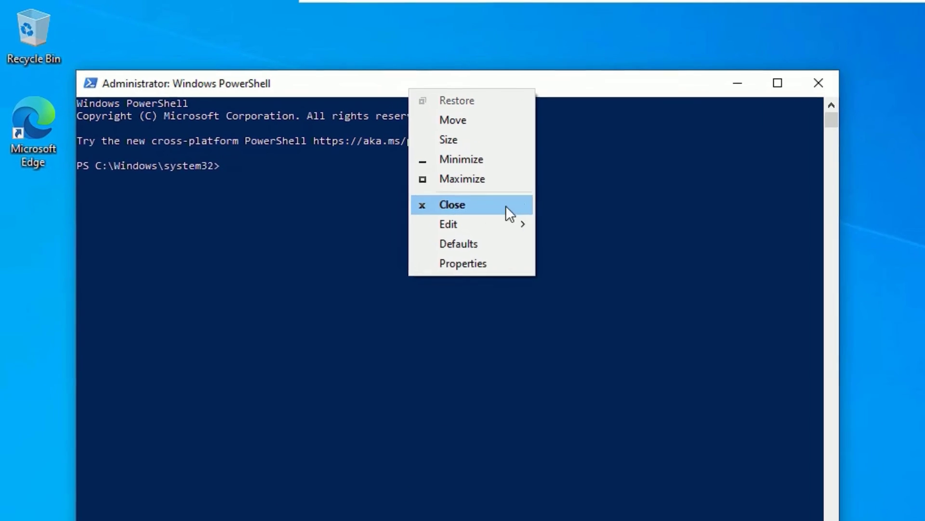
pyautogui.click(601, 273)
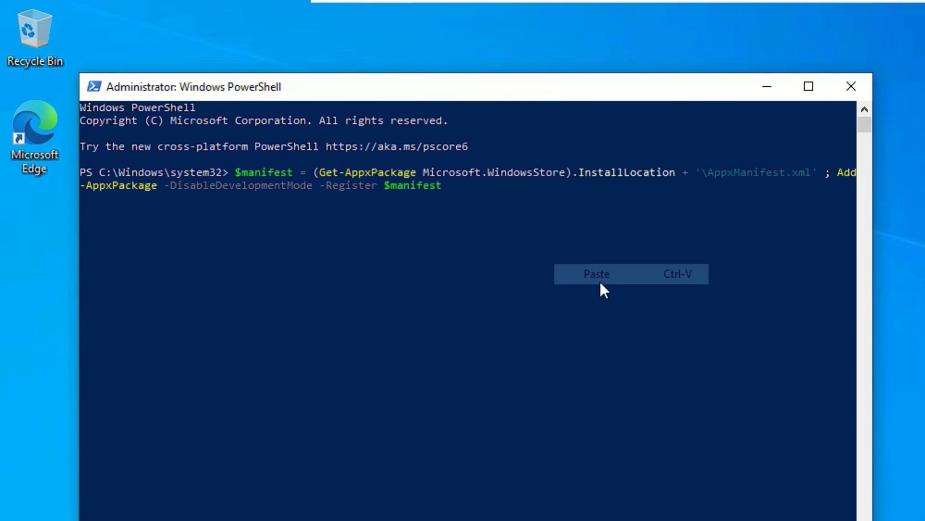
pyautogui.press('Return')
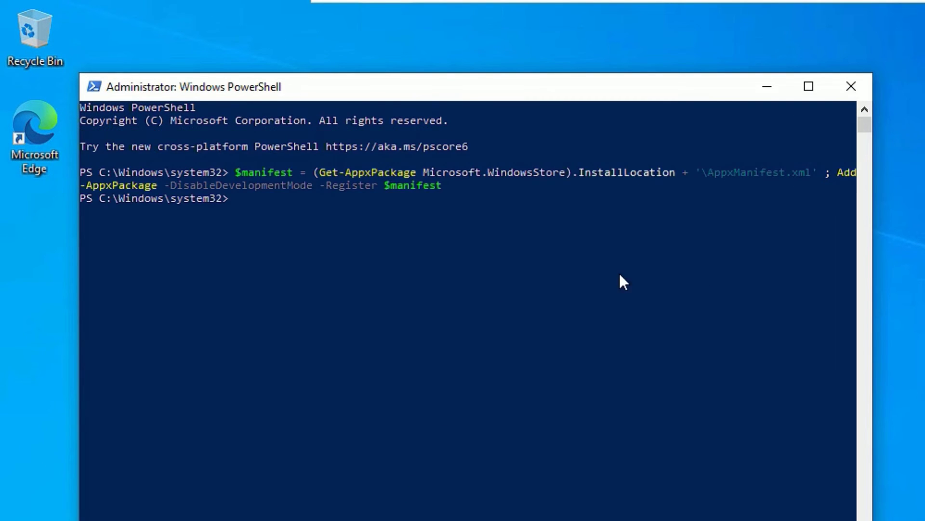
pyautogui.click(850, 87)
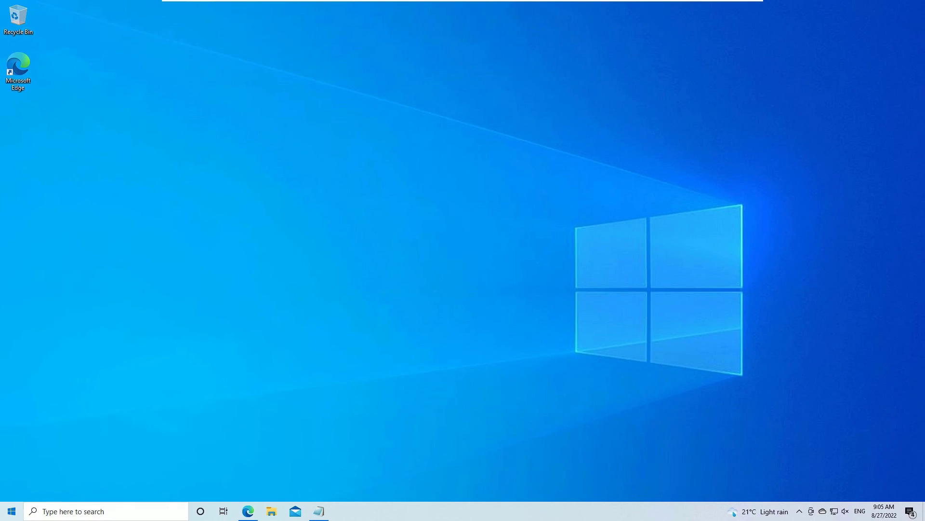
pyautogui.click(12, 511)
pyautogui.press('Escape')
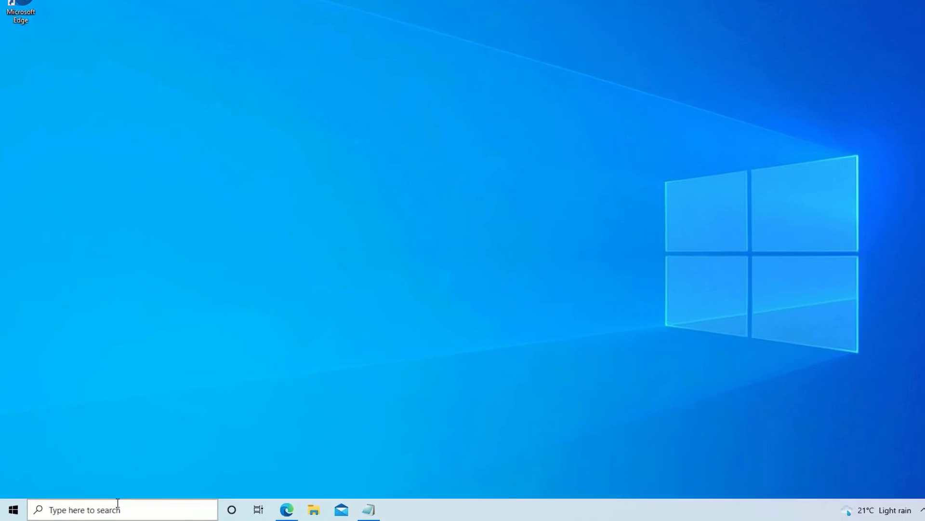
pyautogui.click(117, 509)
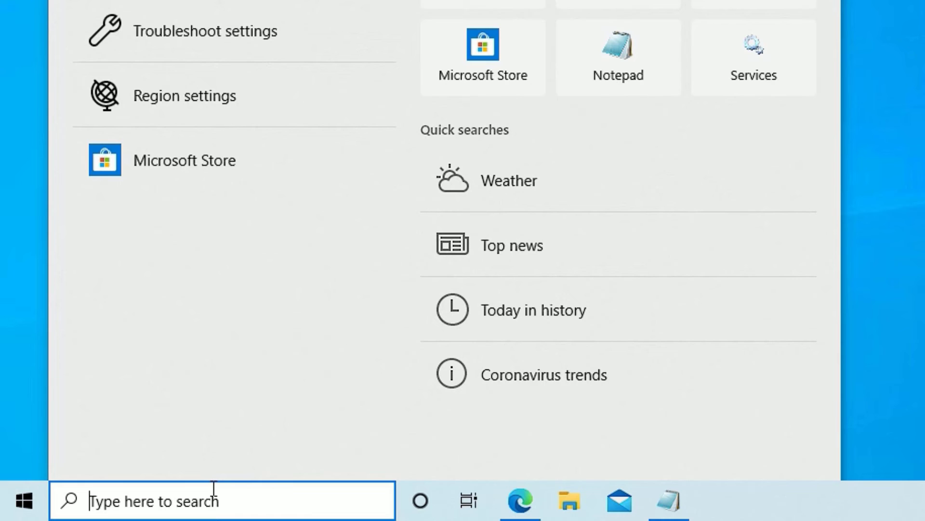
pyautogui.press('Escape')
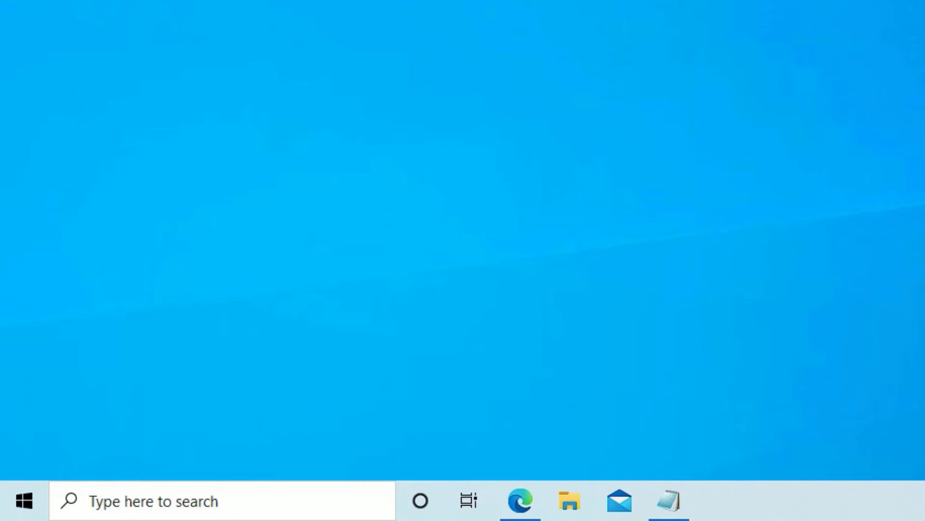